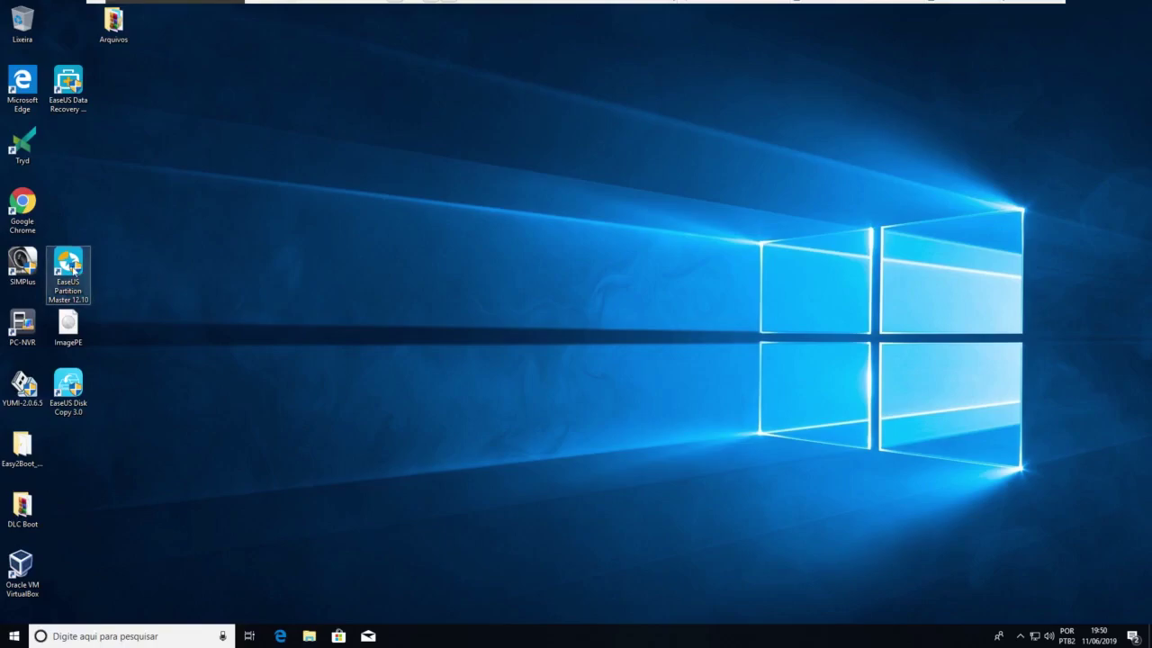
Step: Launch EaseUS Partition Master 12.10 from the desktop and allow it to make changes to the computer
double_click(70, 268)
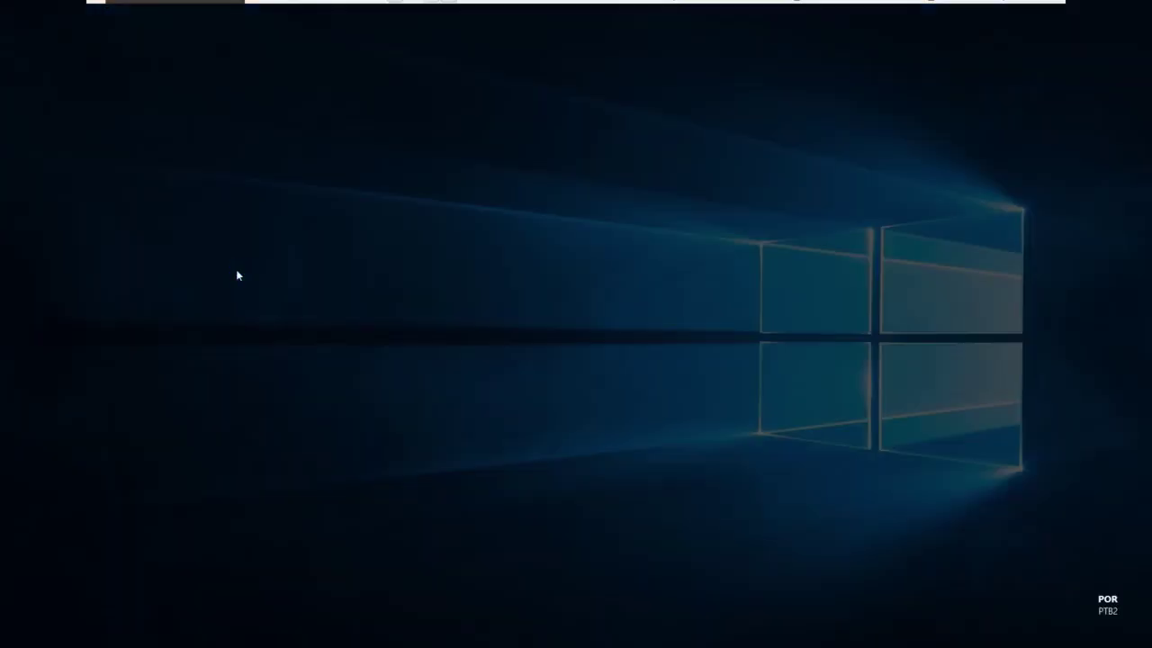
click(517, 403)
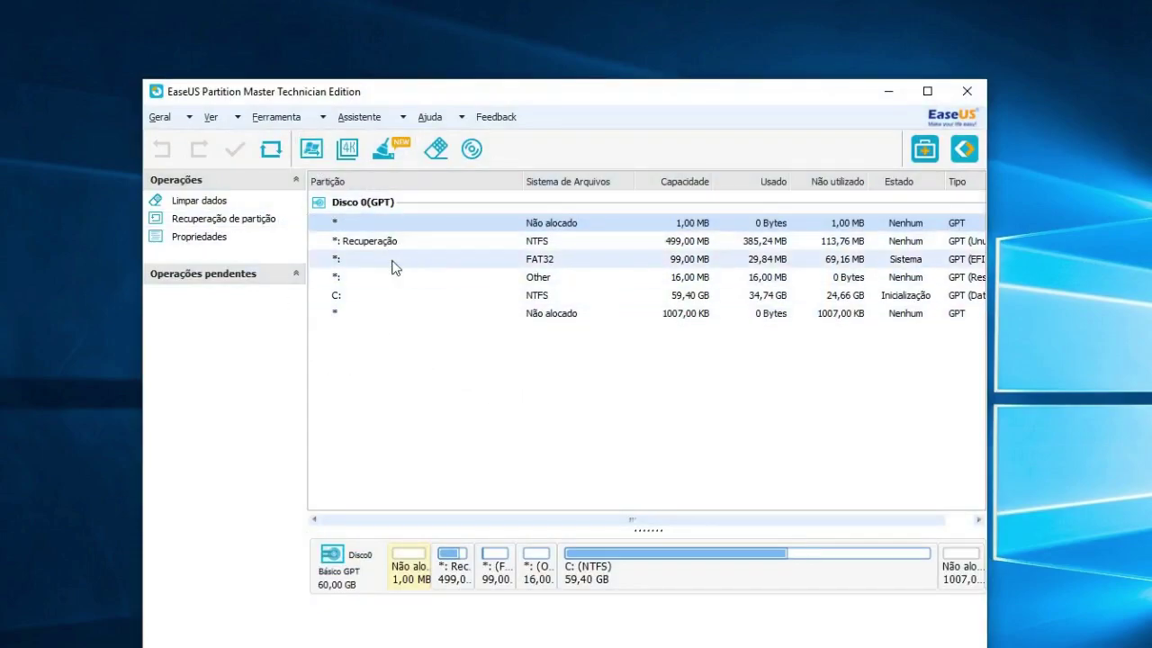
drag(594, 101, 551, 79)
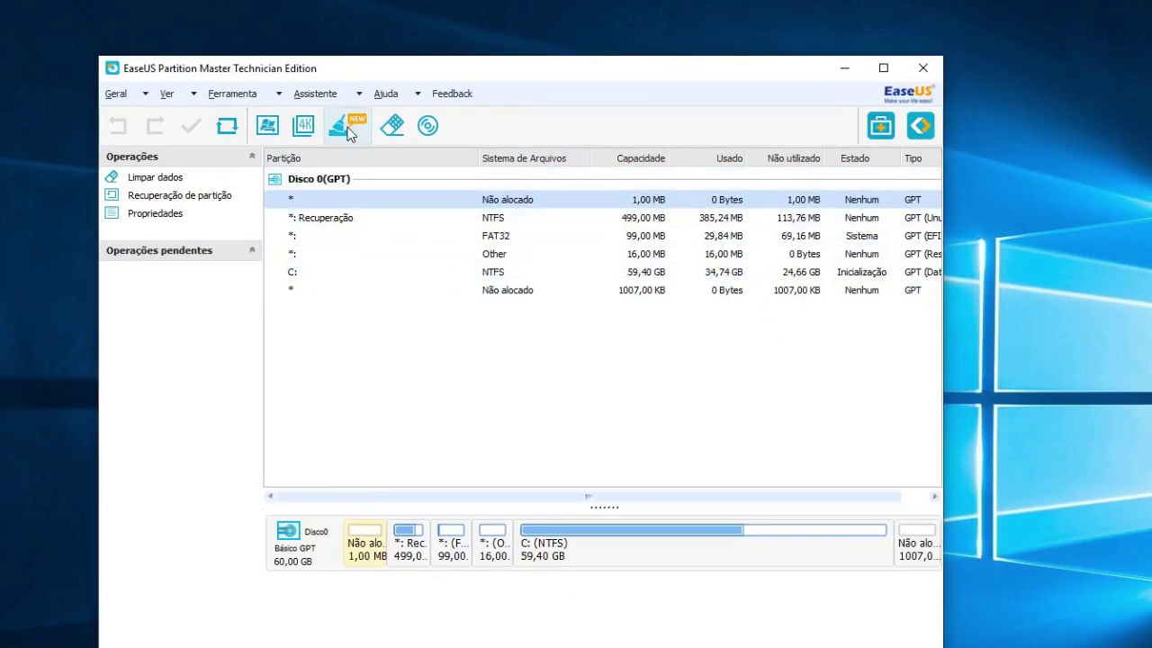
click(259, 97)
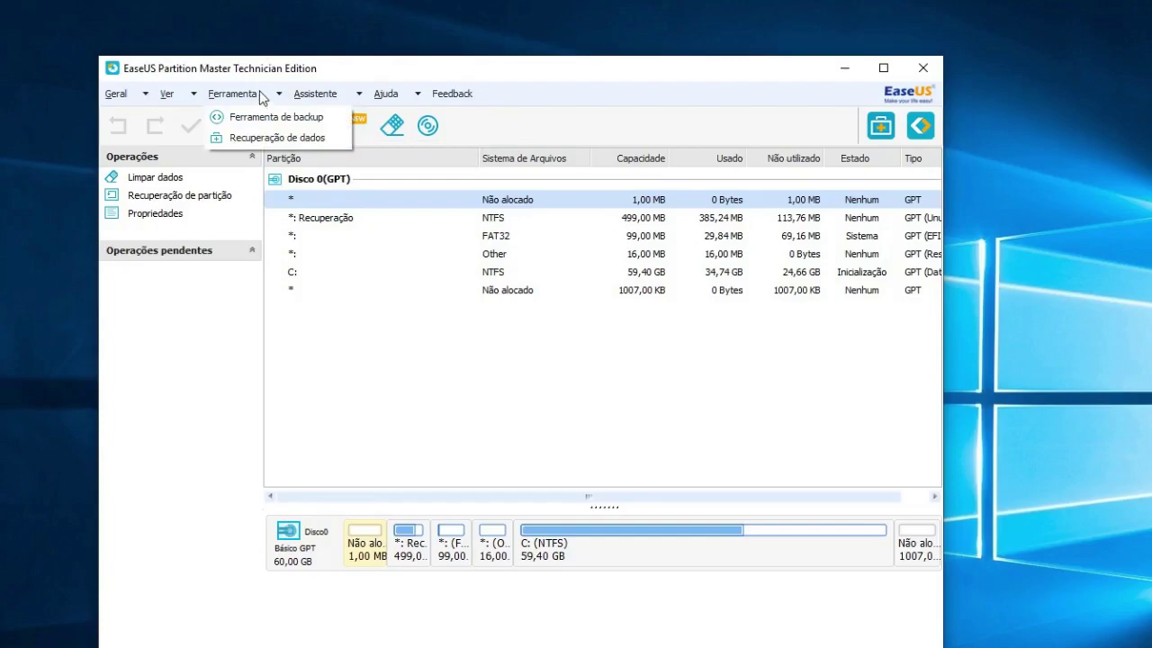
click(406, 345)
click(263, 101)
click(400, 361)
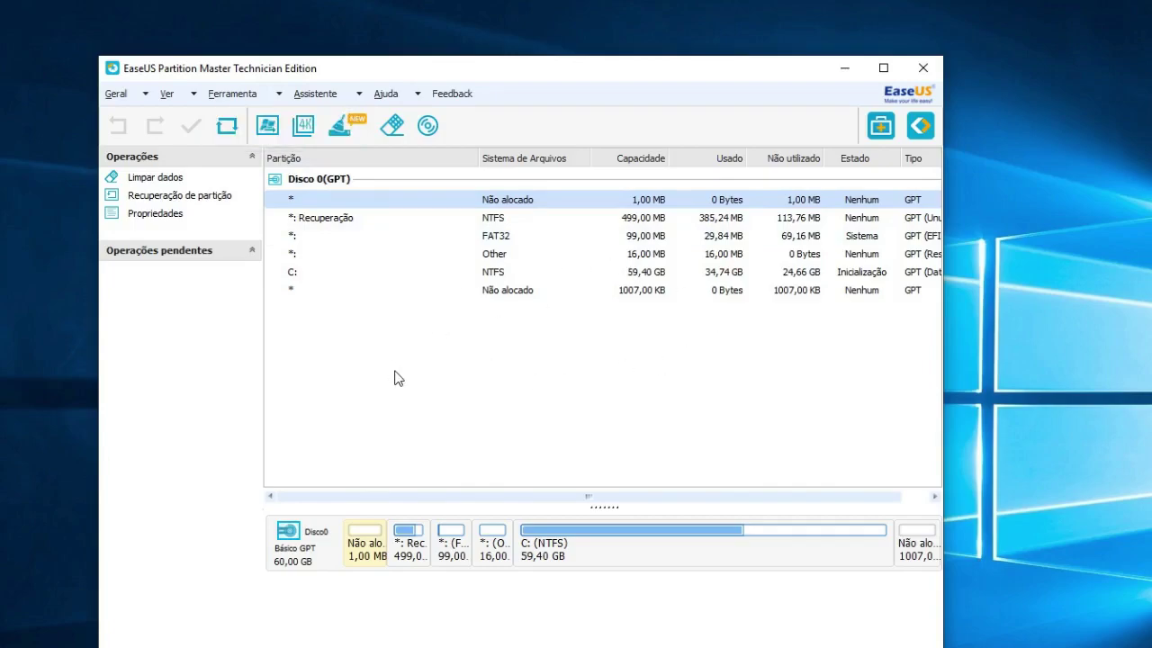
drag(521, 72, 536, 52)
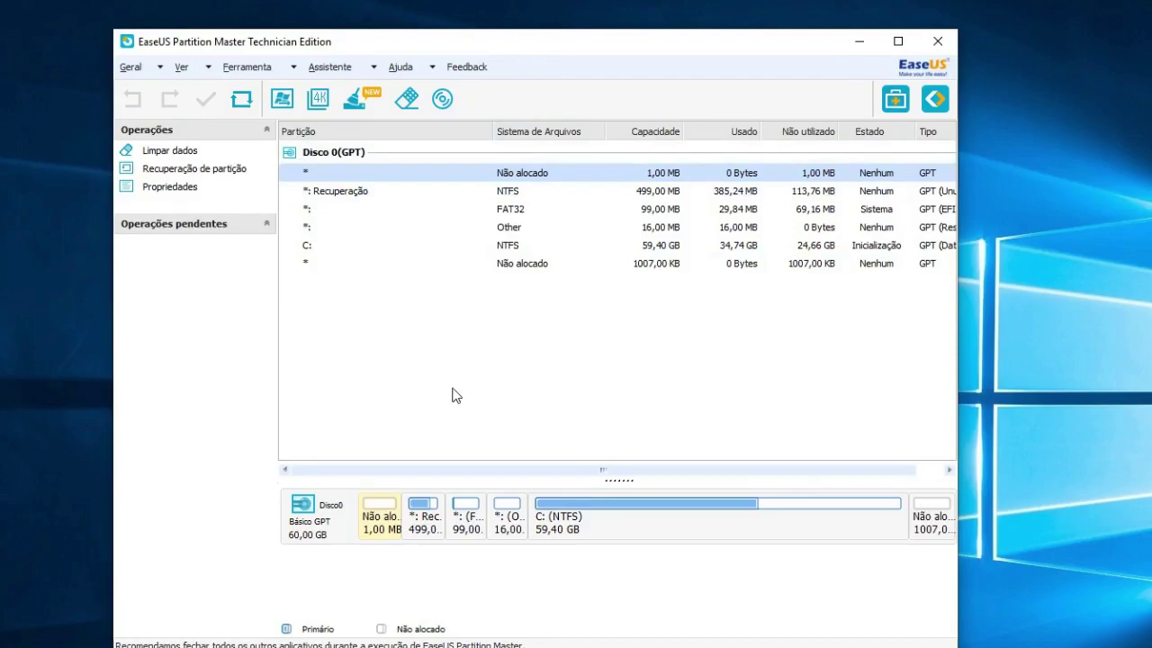
mouse_move(550, 49)
mouse_down()
mouse_move(586, 193)
mouse_move(584, 23)
mouse_move(564, 45)
mouse_up()
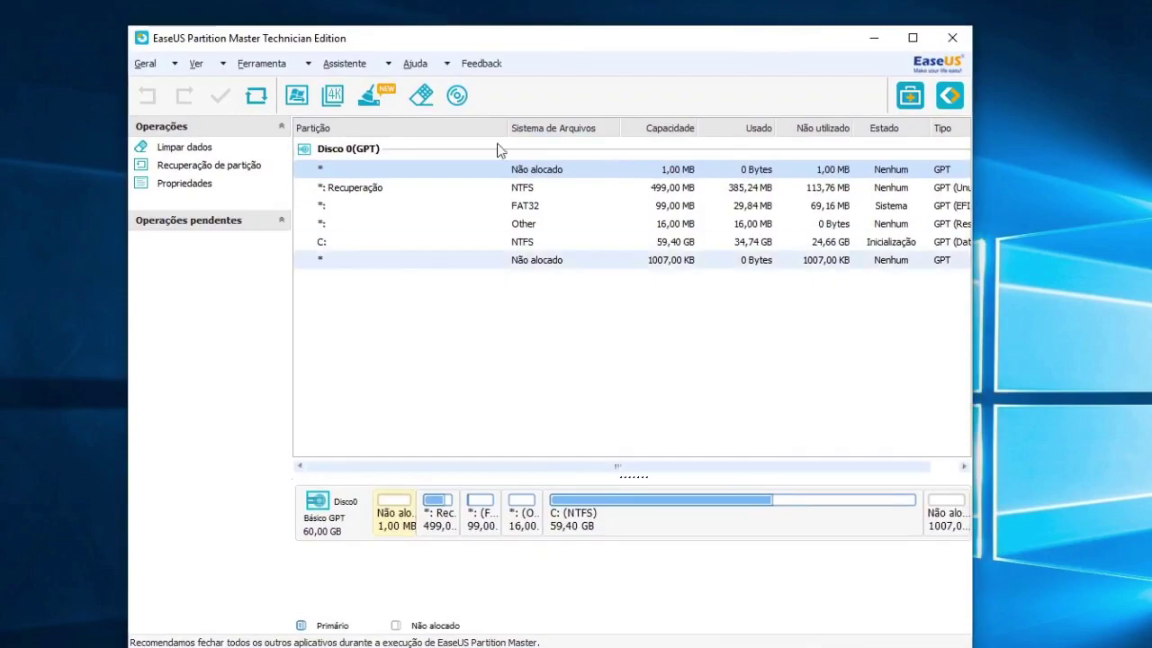
mouse_move(555, 52)
mouse_down()
mouse_move(552, 42)
mouse_move(545, 60)
mouse_move(547, 49)
mouse_up()
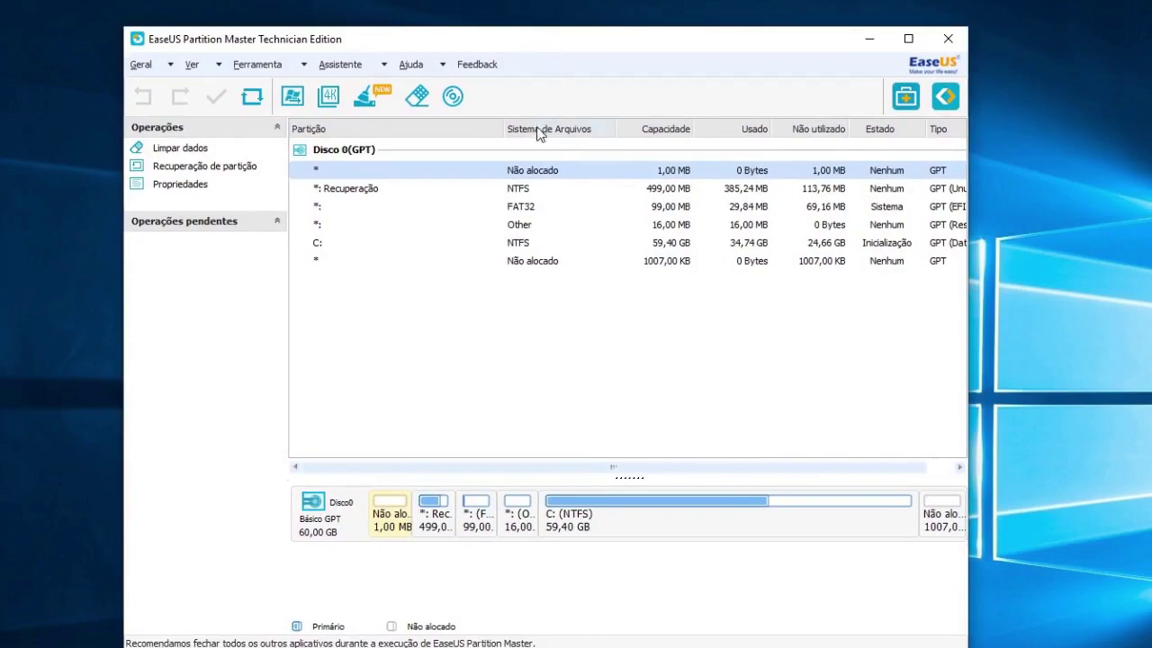
click(383, 171)
drag(617, 44, 595, 30)
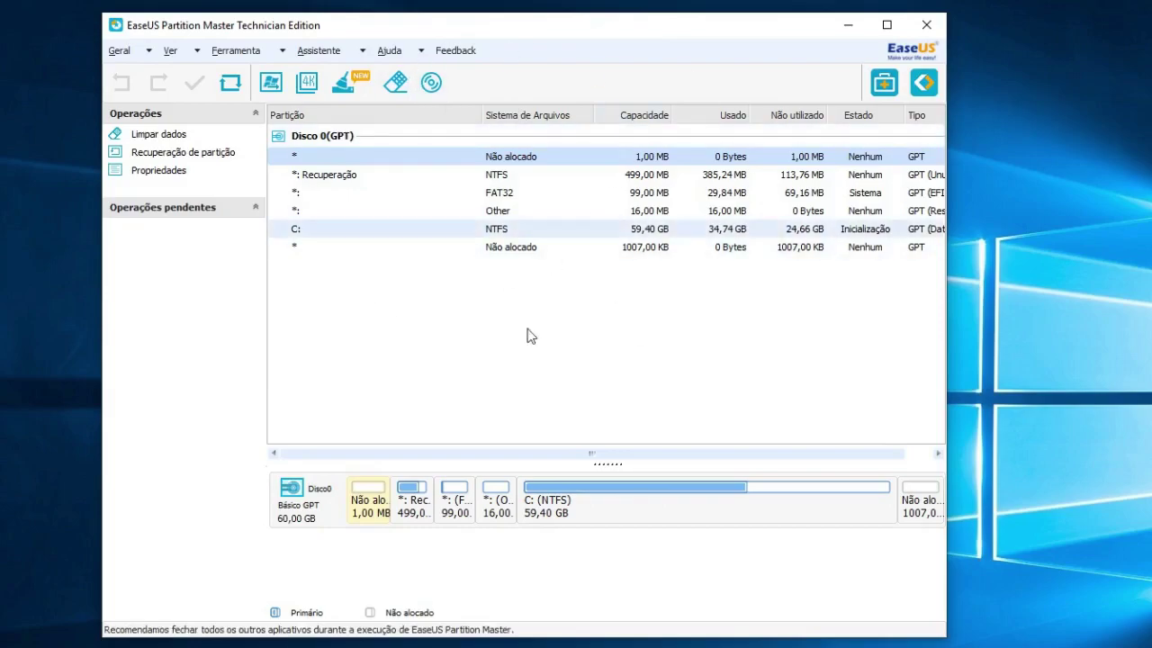
Step: Create the bootable disk of EaseUS Partition Master as an exported ISO, ImagePE.iso, on the desktop
click(433, 85)
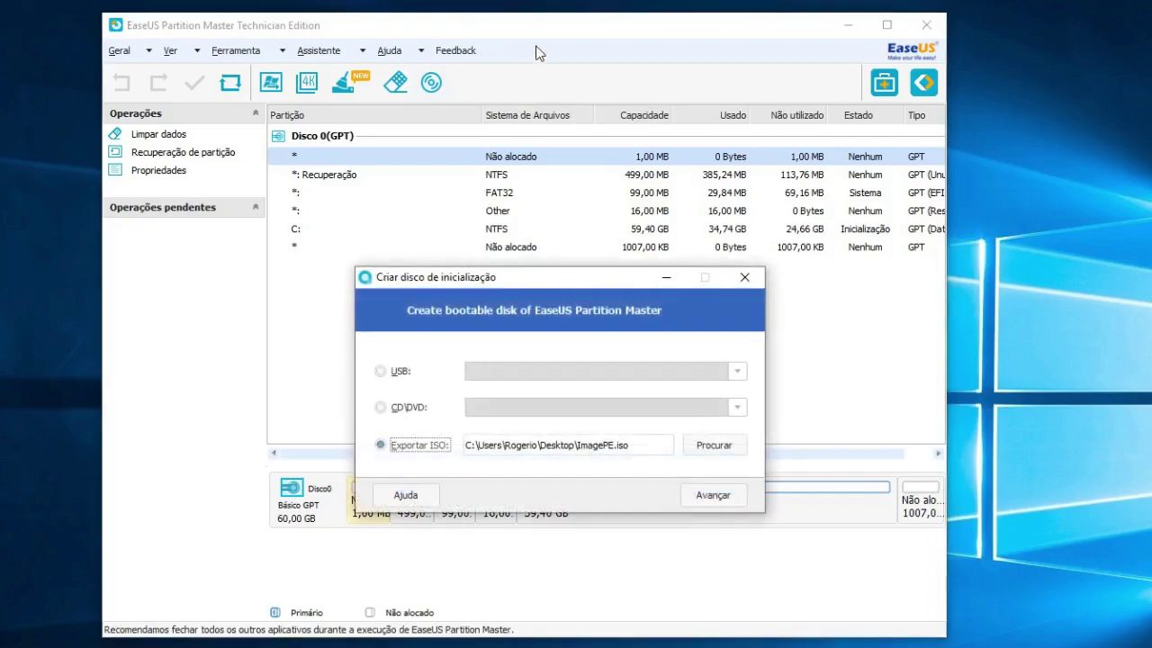
click(402, 373)
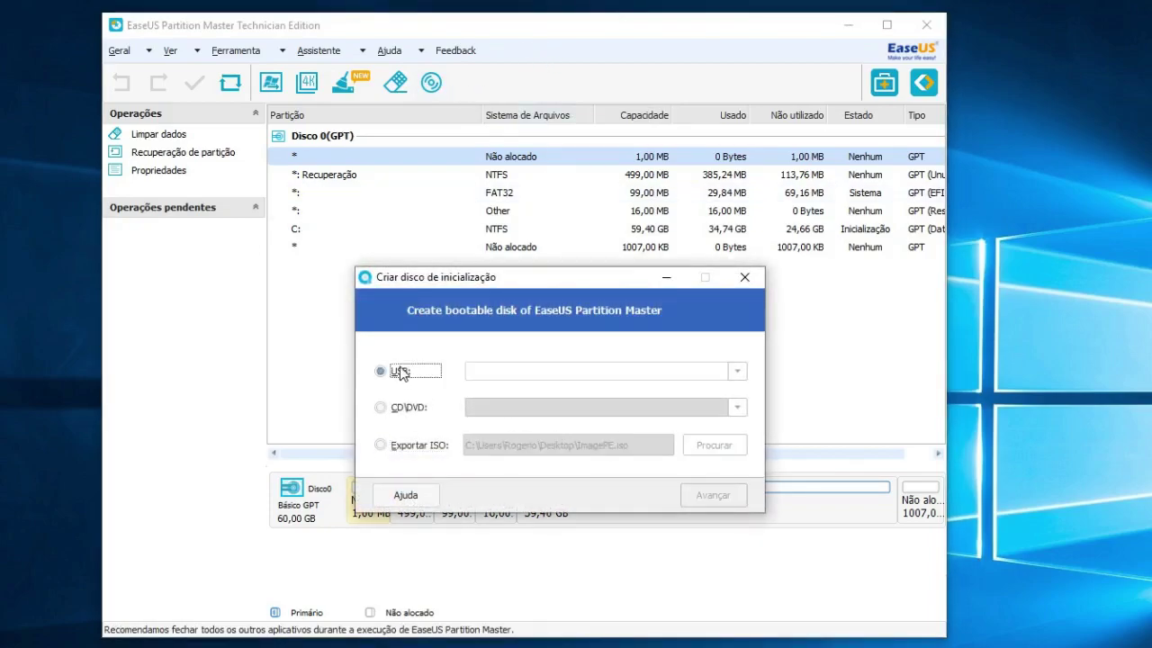
click(428, 408)
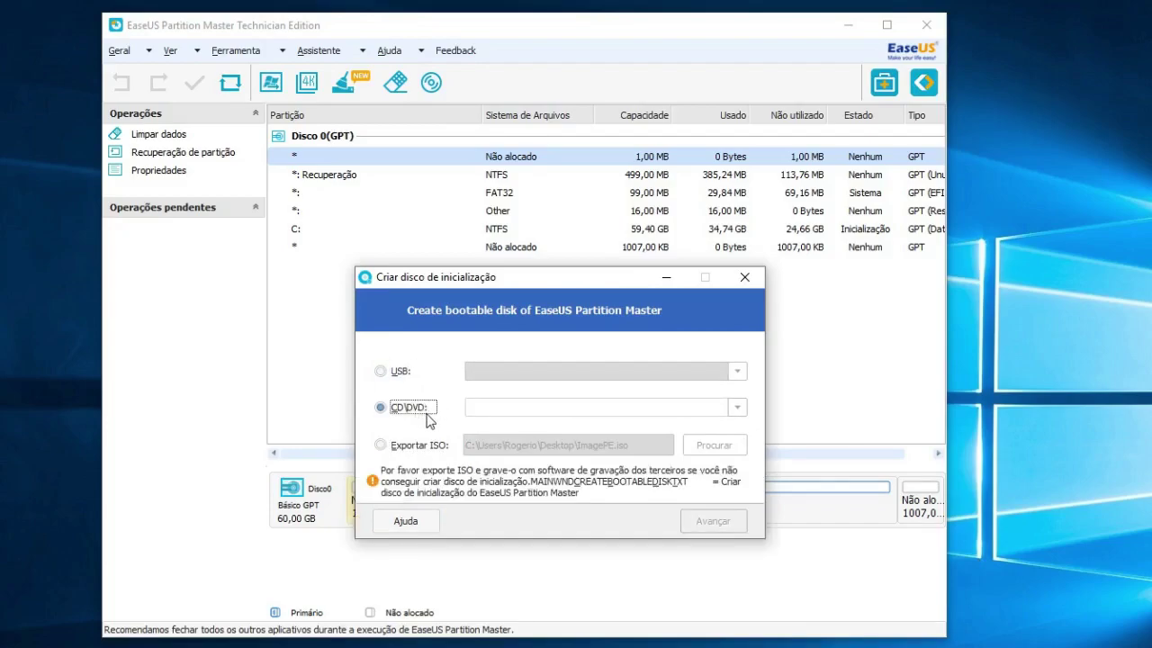
click(414, 450)
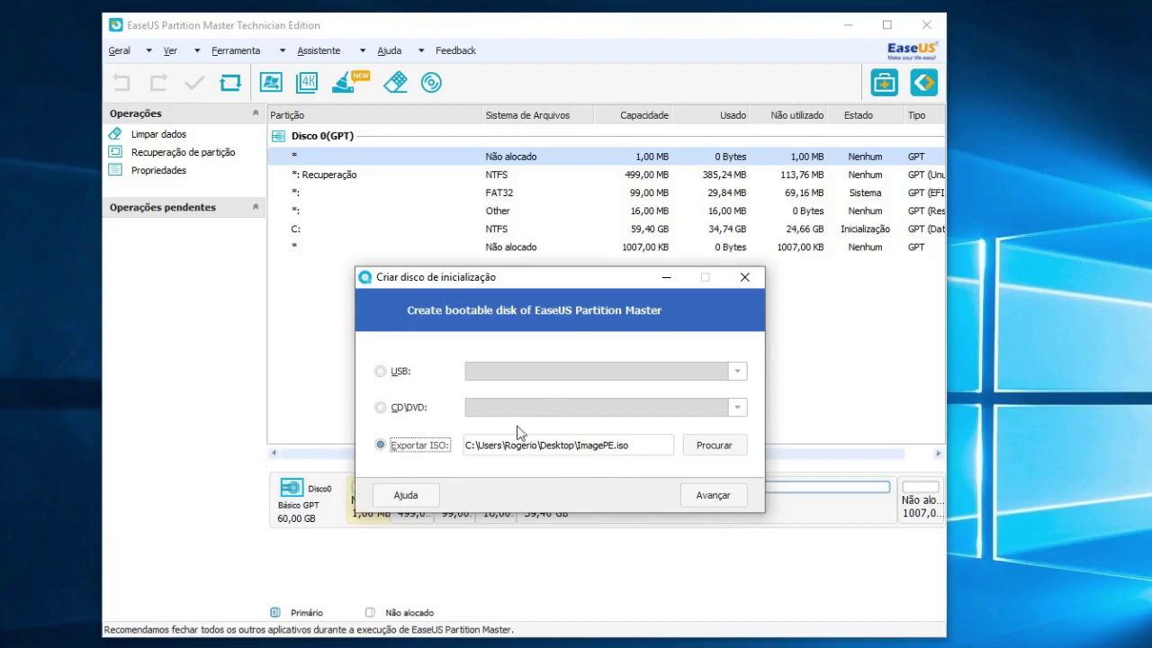
click(712, 496)
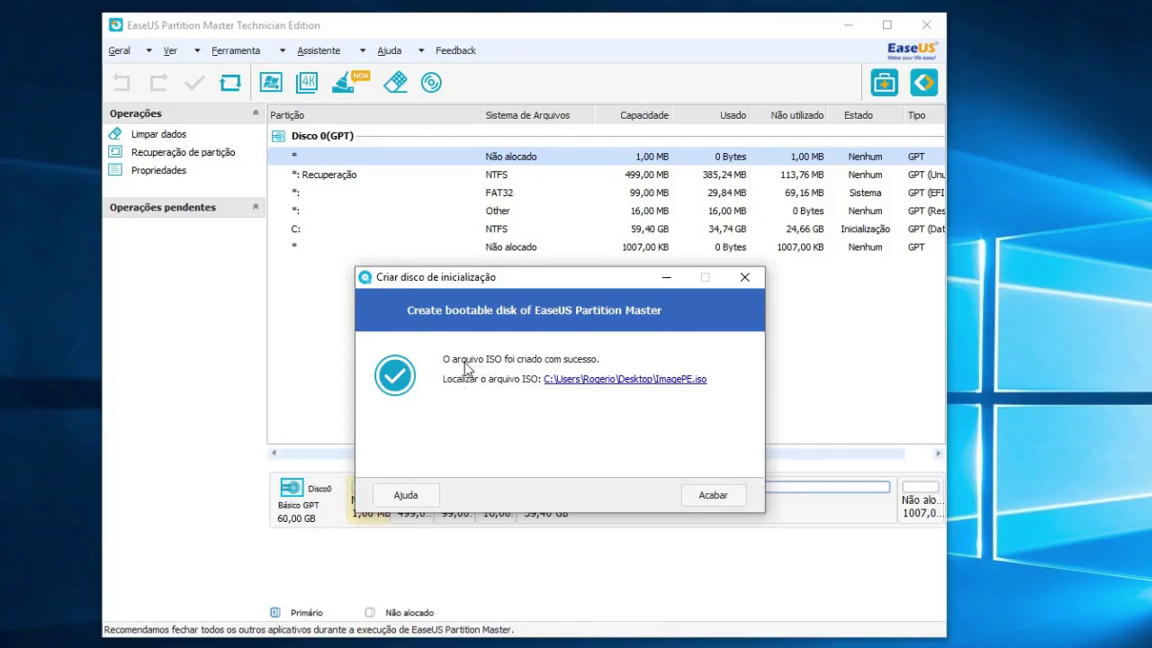
drag(498, 285, 510, 215)
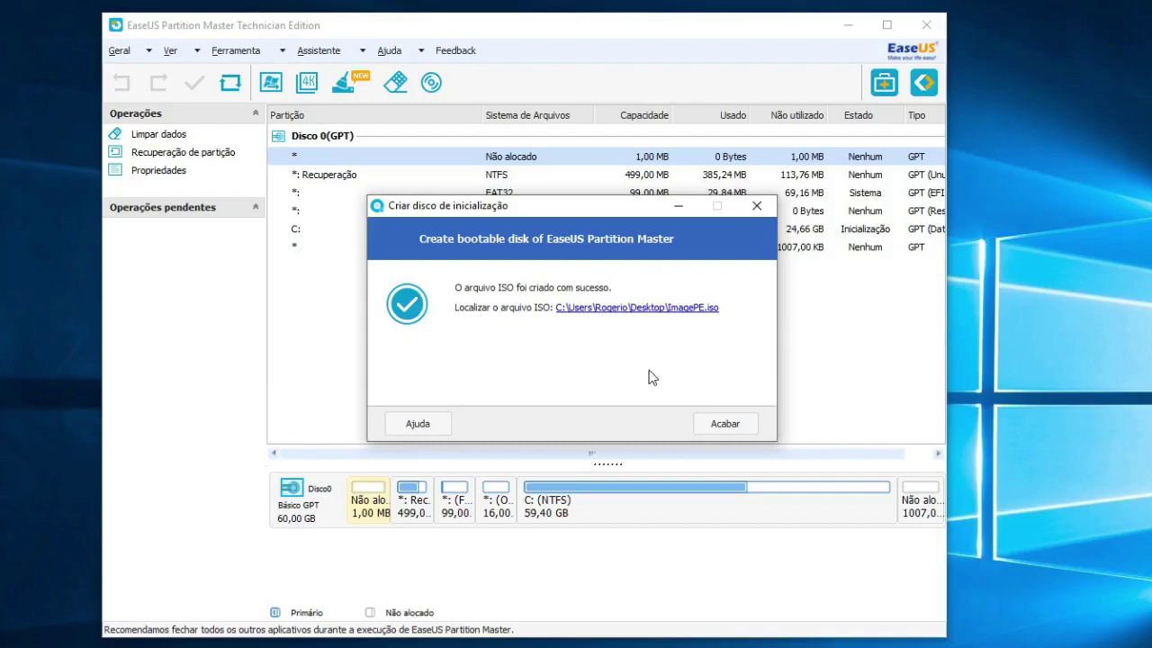
click(728, 426)
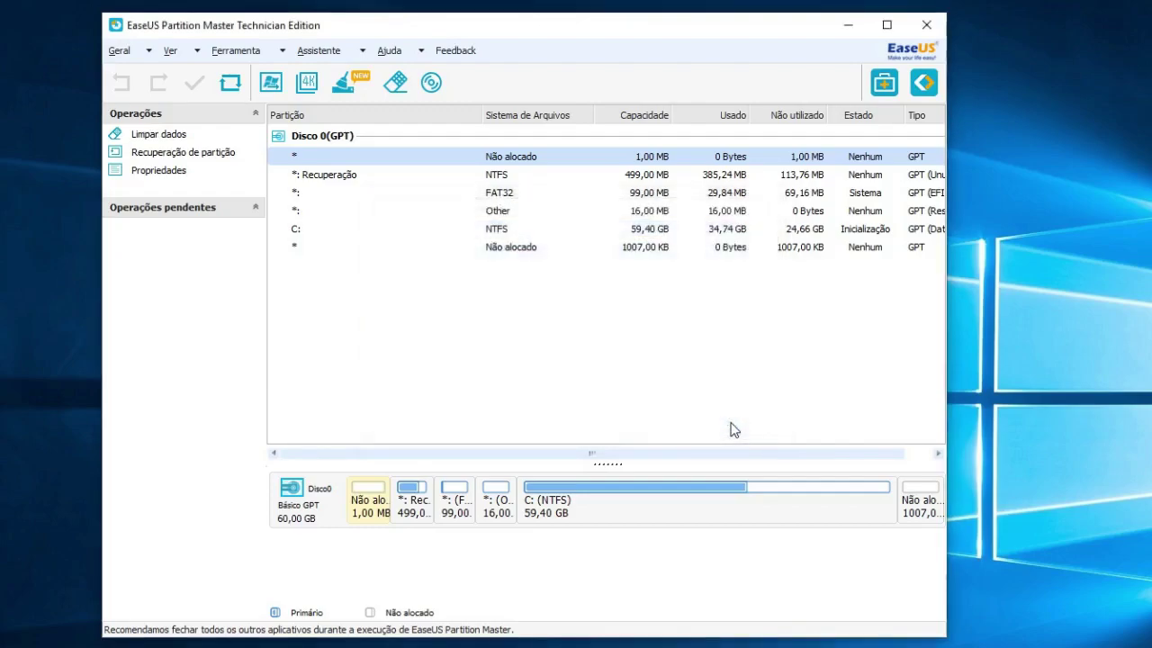
Step: Close the partition manager and locate the exported ImagePE file on the desktop
click(929, 27)
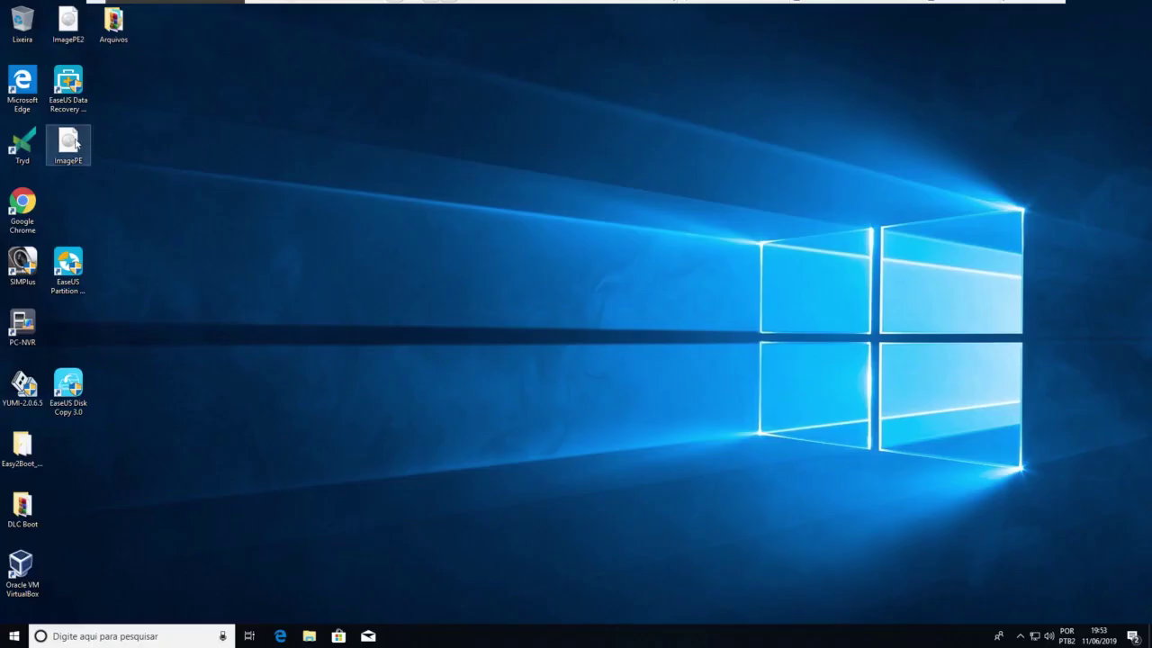
click(74, 144)
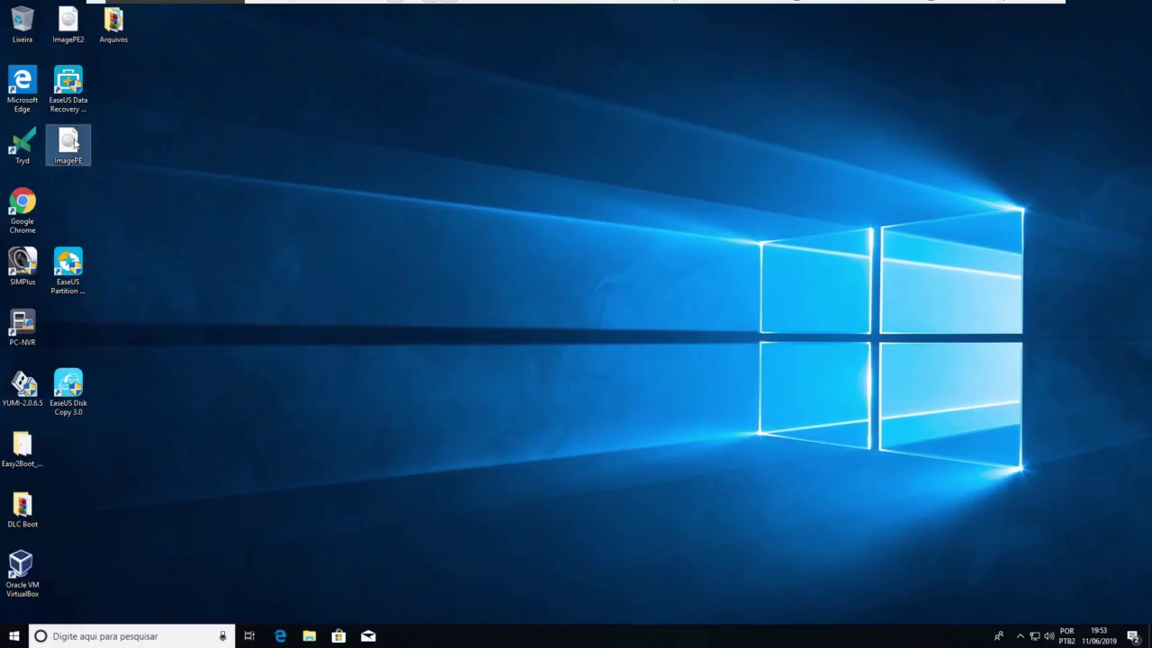
click(166, 186)
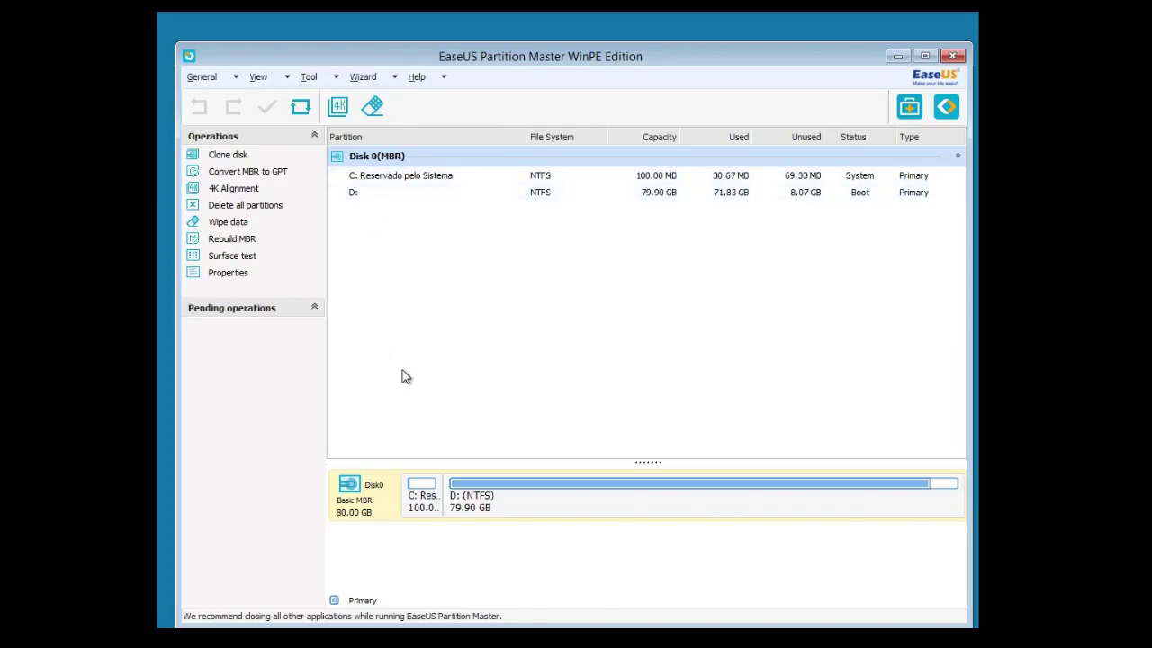
Step: Queue an MBR rebuild on Disk 0 with the Windows 7/8/8.1/10/2012 type
right_click(385, 159)
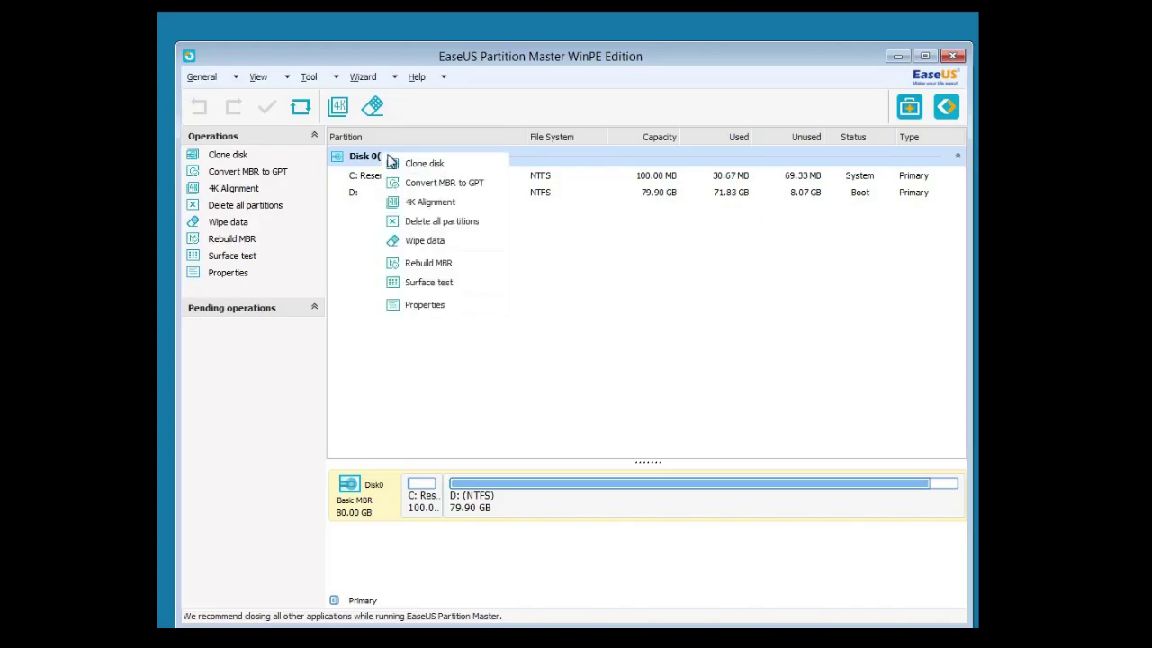
click(455, 264)
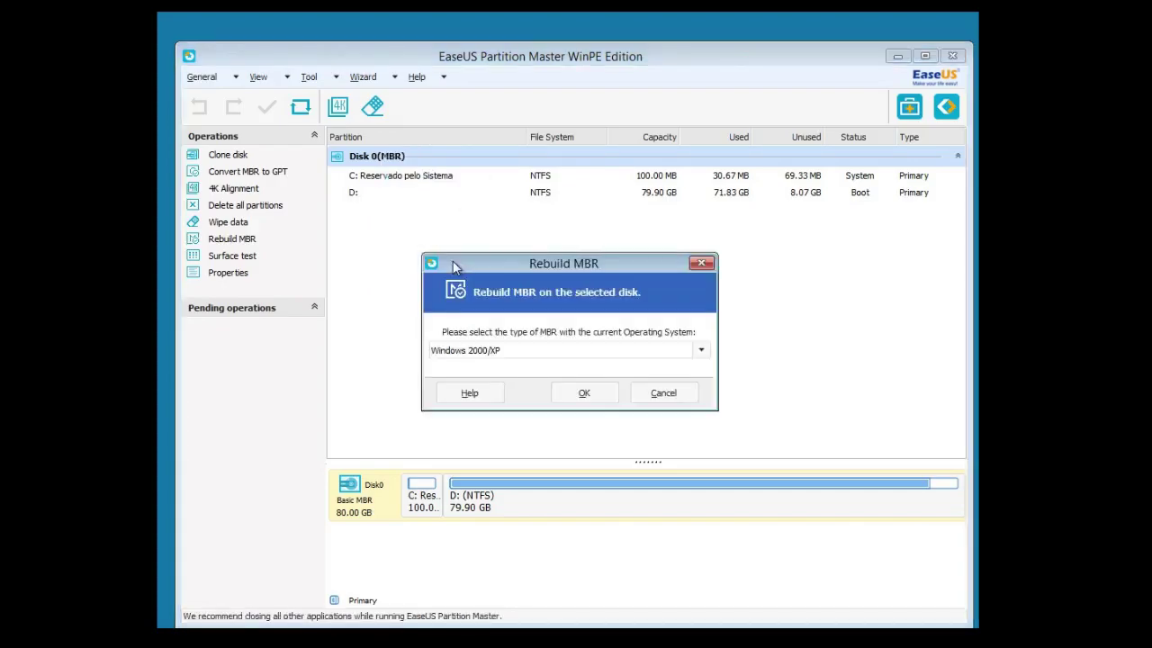
click(701, 353)
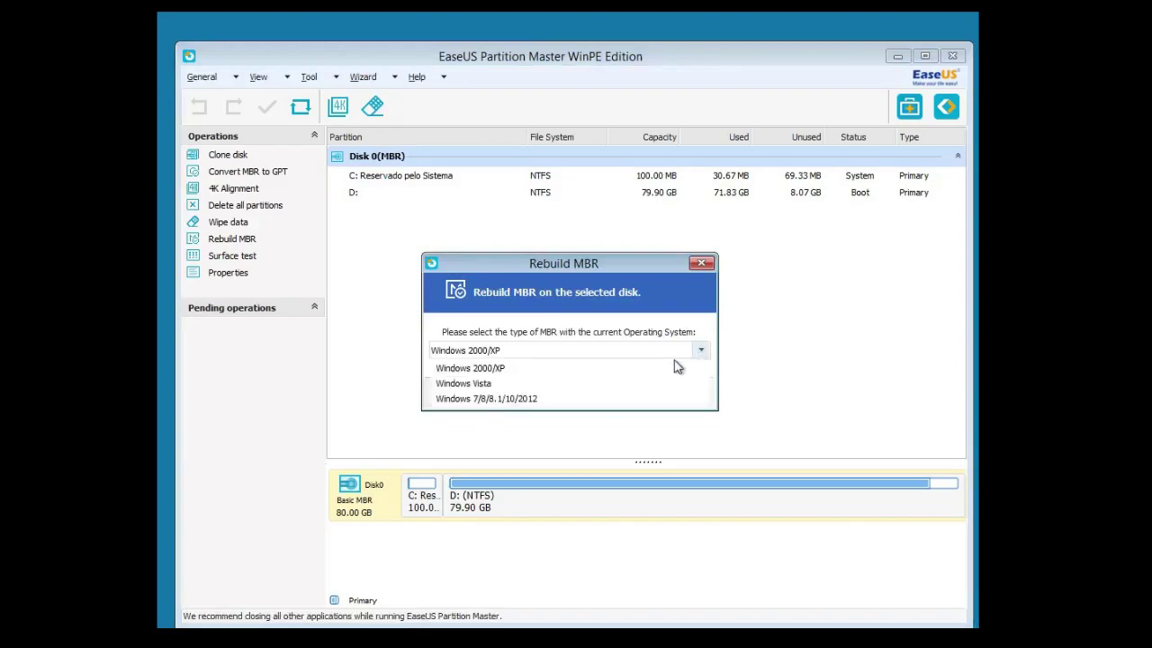
click(524, 401)
click(585, 396)
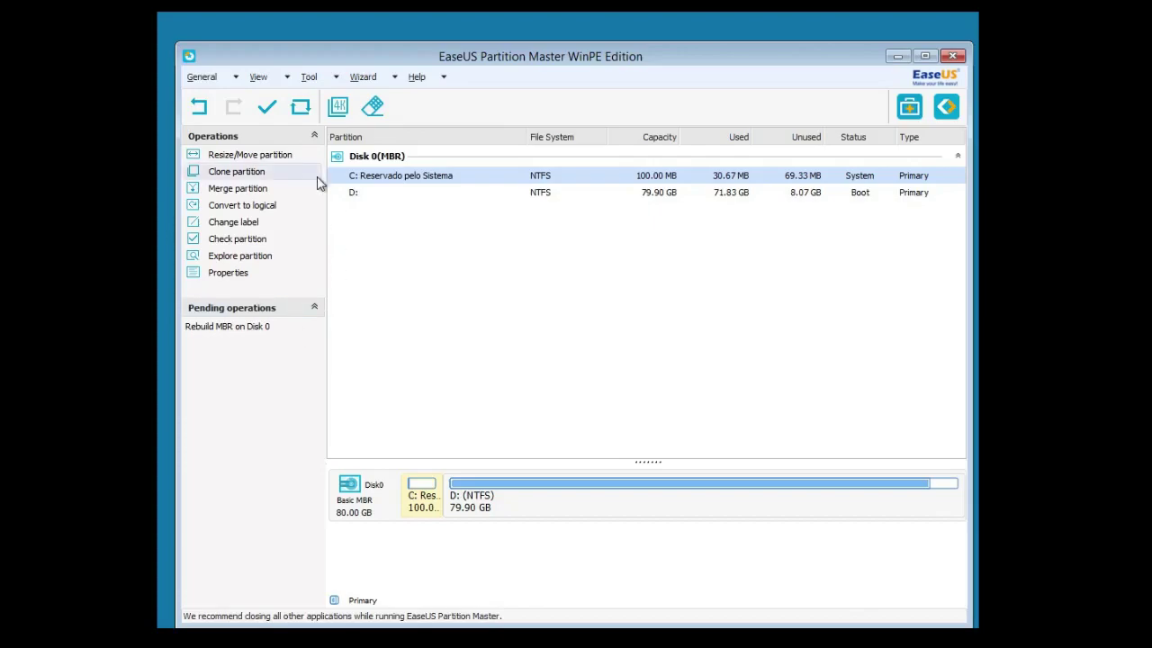
Step: Apply the pending MBR rebuild on Disk 0 and exit the WinPE partition manager
click(267, 108)
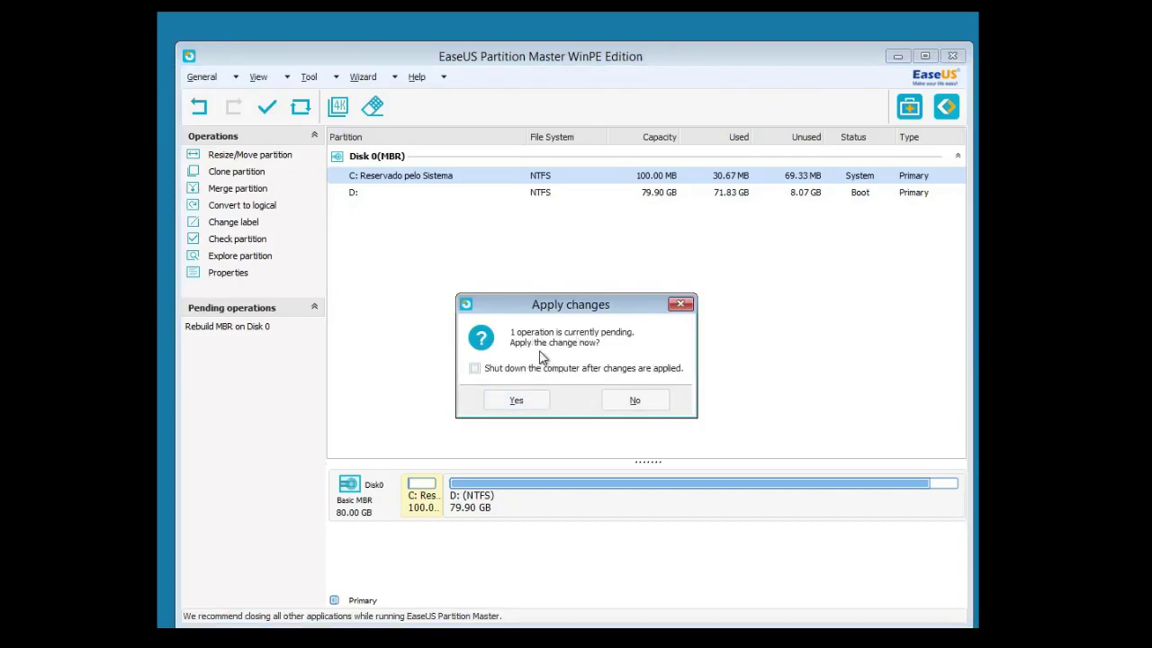
click(524, 401)
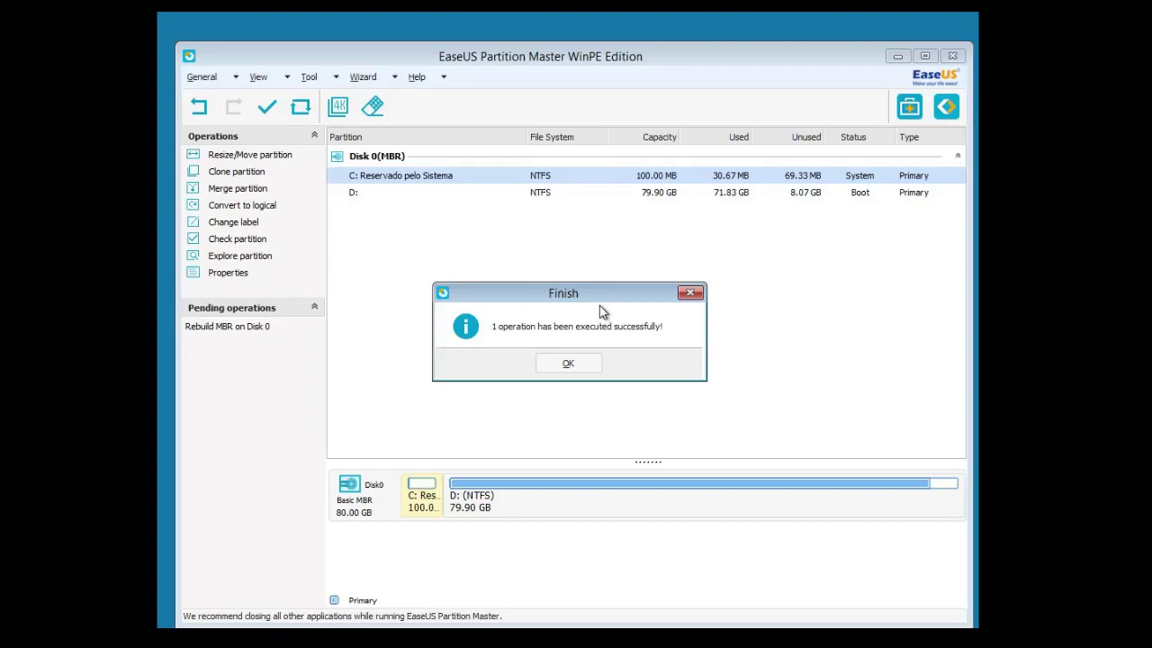
click(569, 366)
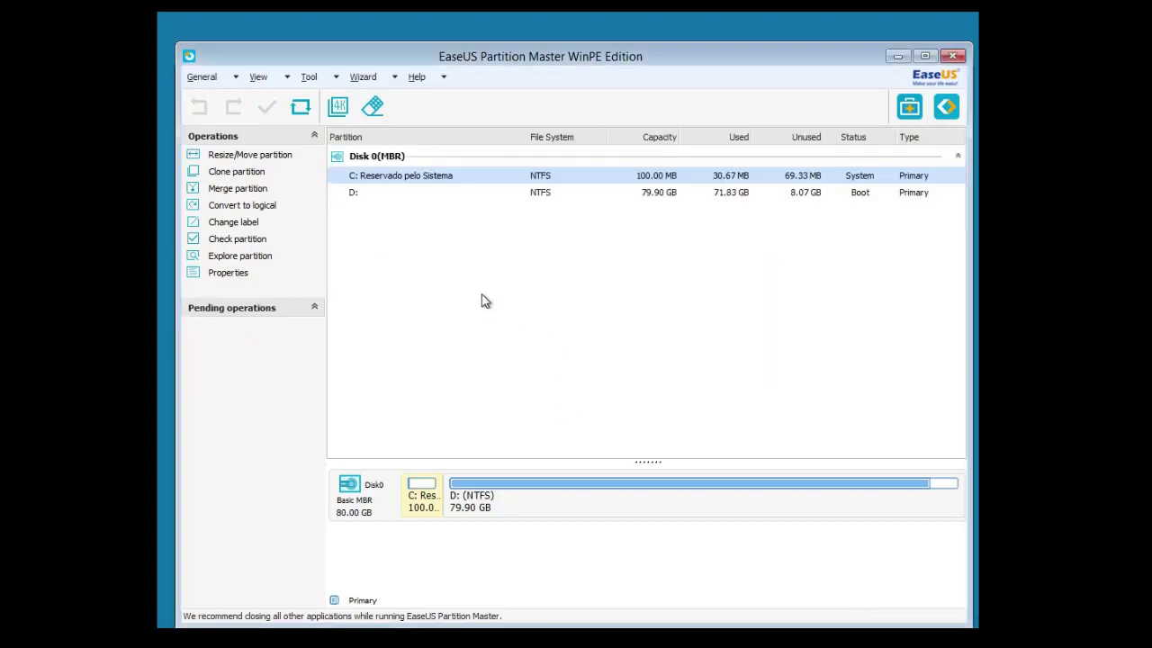
click(954, 56)
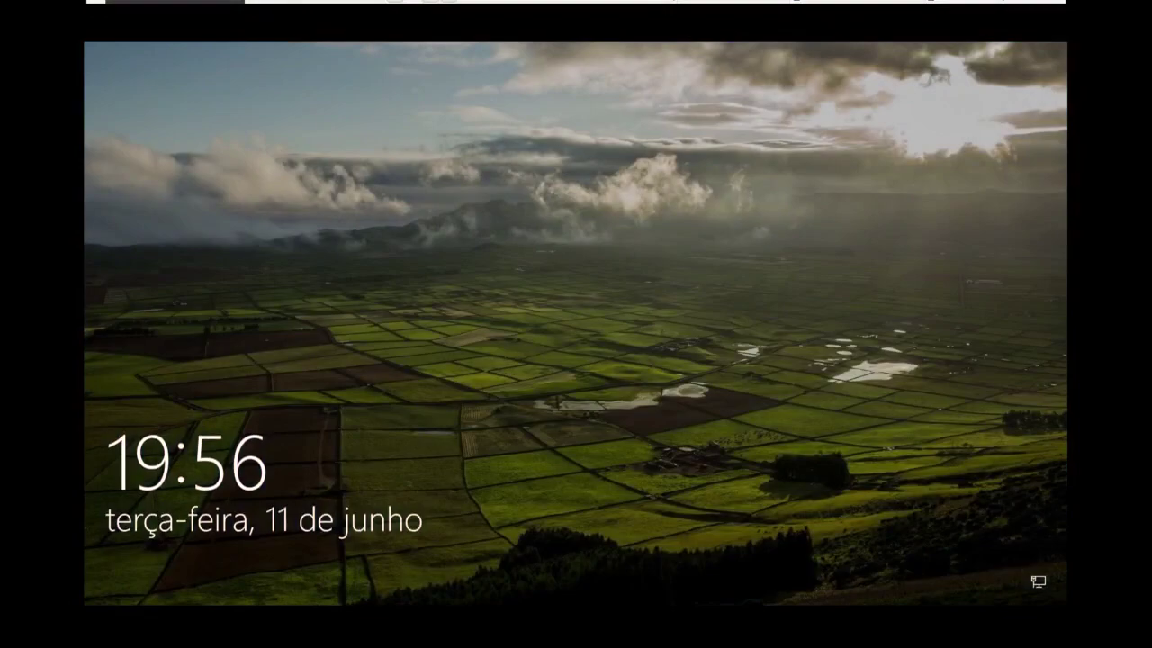
Step: Dismiss the Windows lock screen and sign in with the account password
click(746, 296)
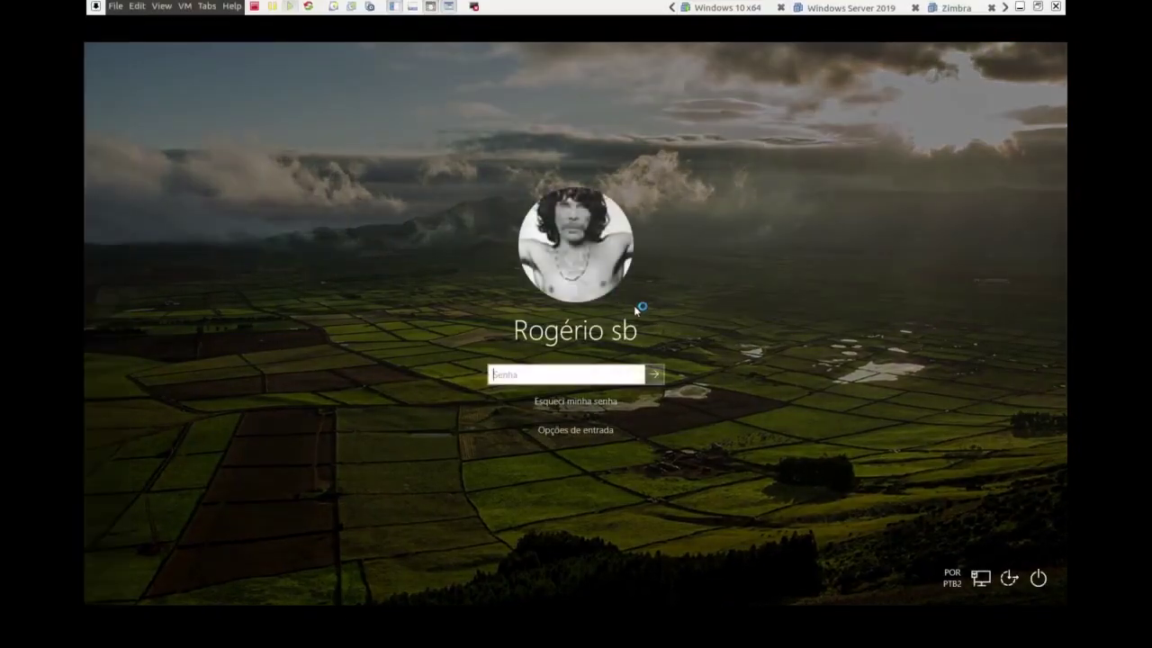
text(••••••)
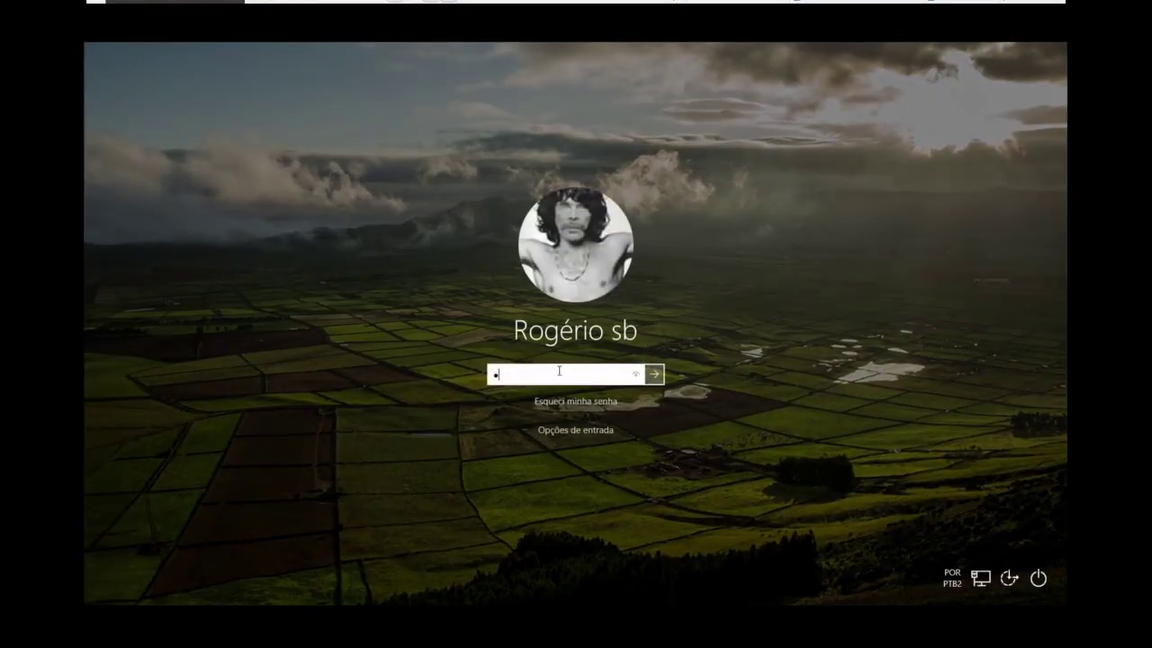
key(Return)
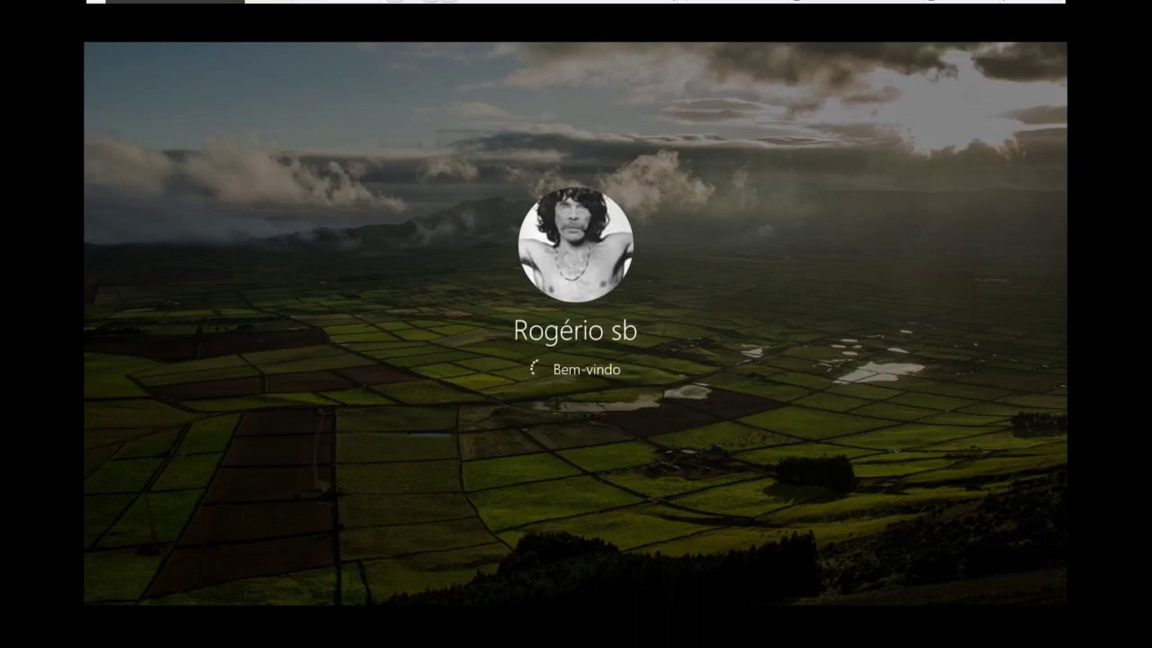